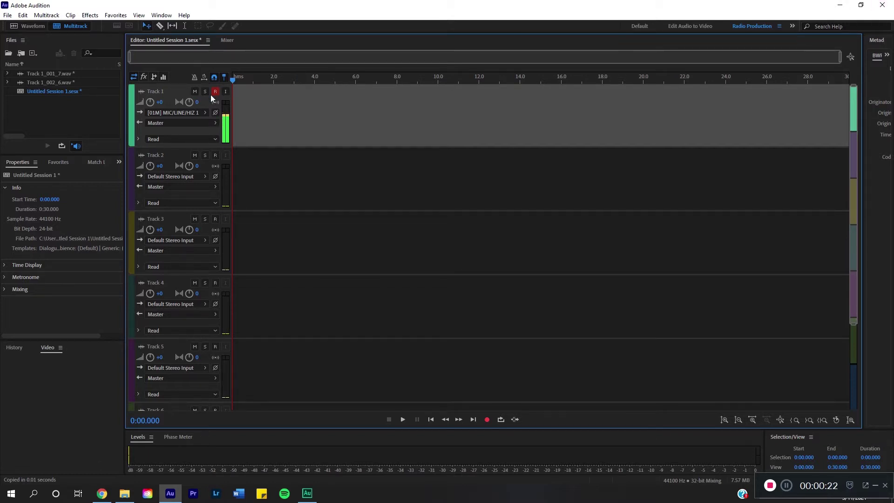
- Keep [01M] MIC/LINE/HIZ 1 as Track 1's mono input and start recording the voice message
left_click(202, 115)
mouse_move(234, 128)
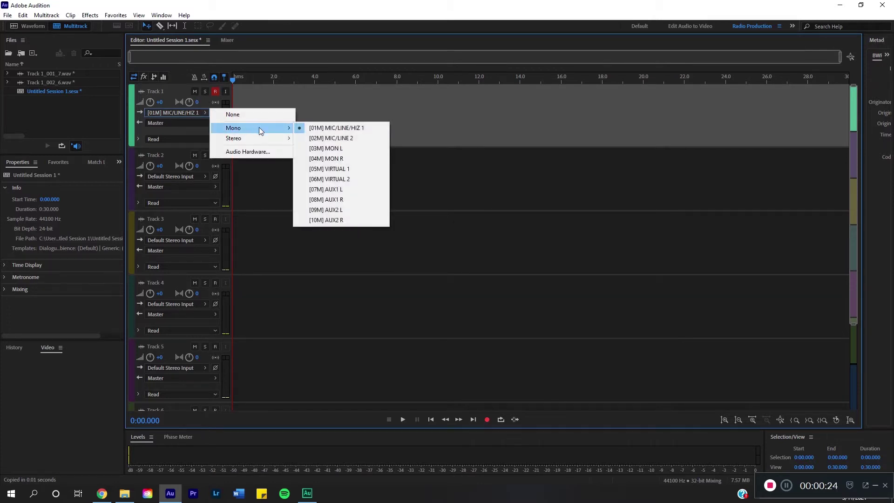
left_click(327, 128)
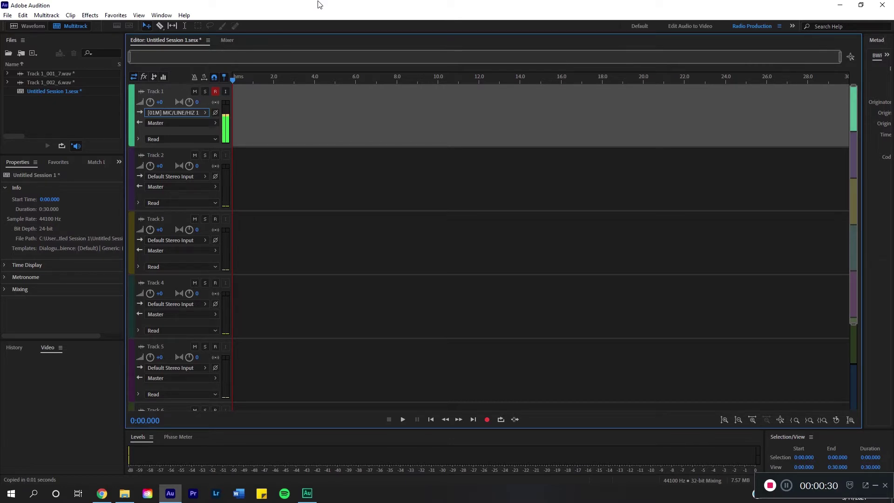
key("shift+space")
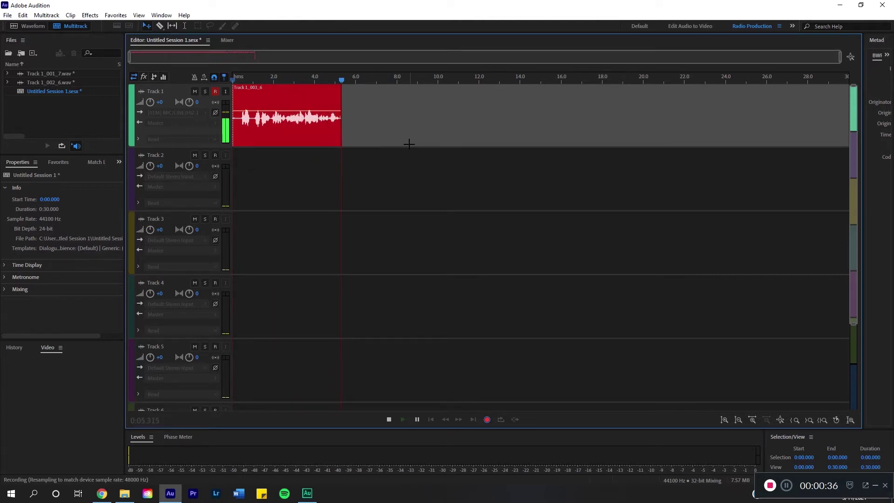
- Stop recording, open the clip in the waveform editor, and Save Selection As for the whole take
key("space")
double_click(302, 140)
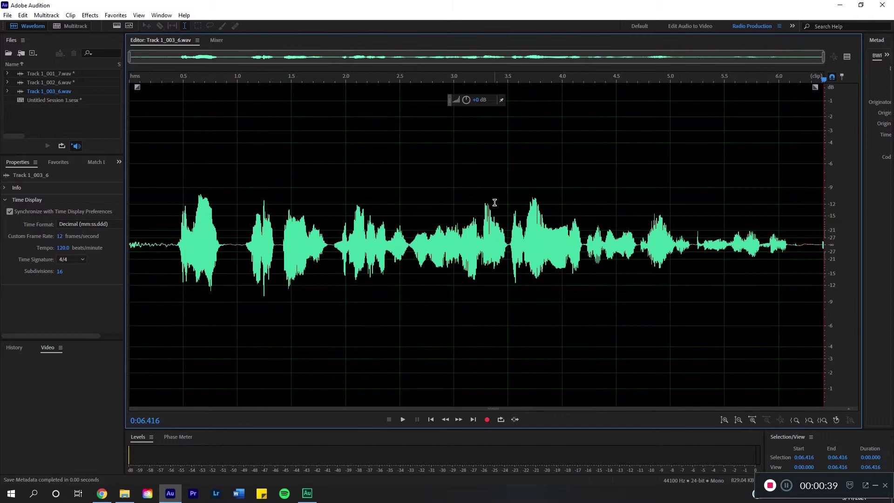
key("ctrl+a")
right_click(494, 203)
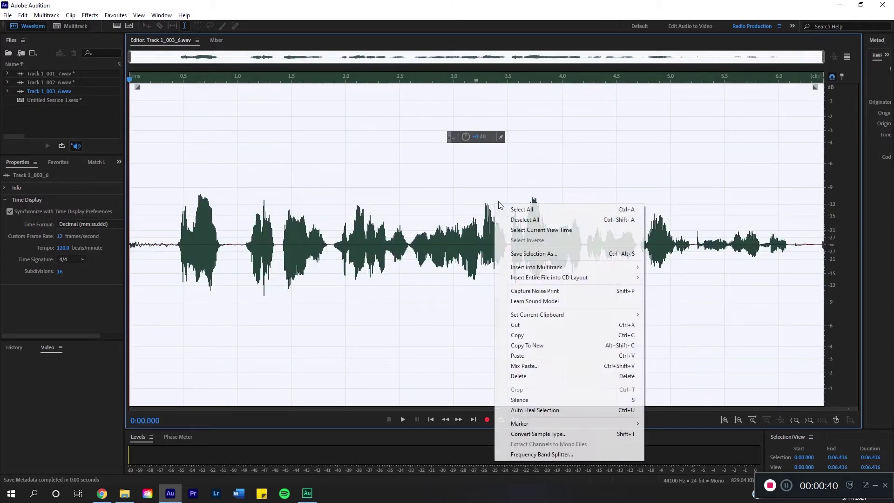
left_click(565, 255)
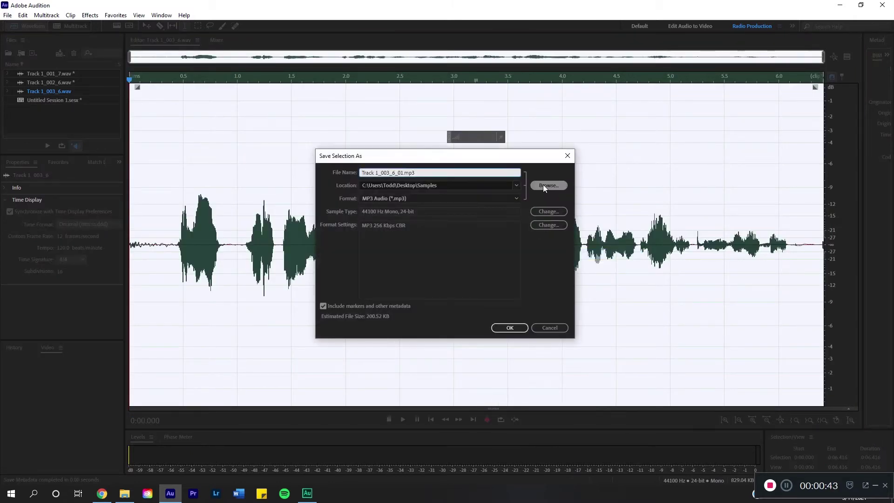
- Choose the libsndfile file type in Desktop\Samples and keep libsndfile as the export format
left_click(543, 184)
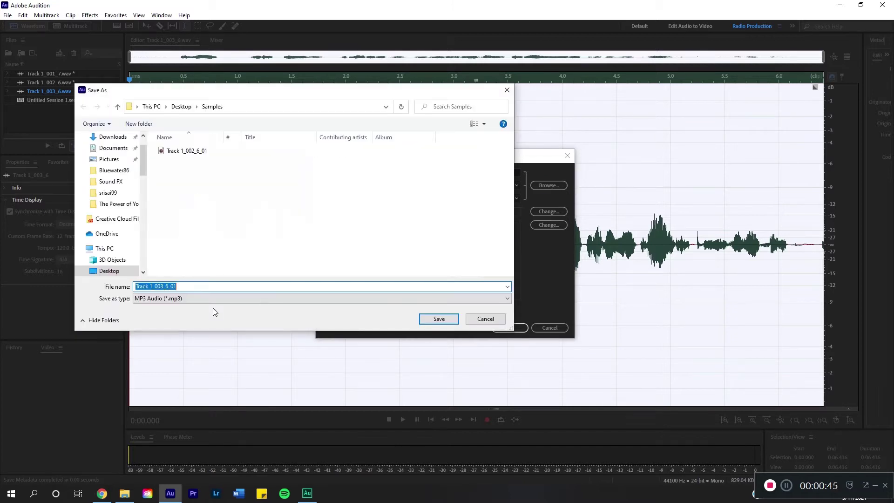
left_click(209, 299)
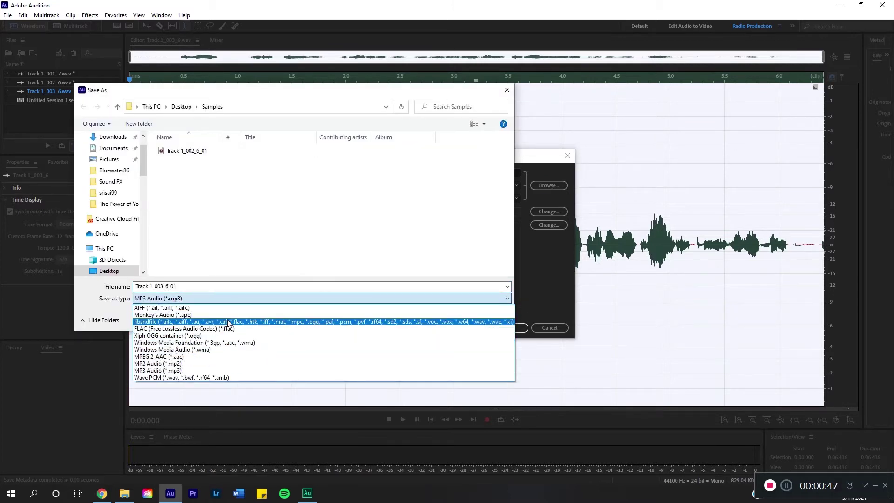
left_click(223, 323)
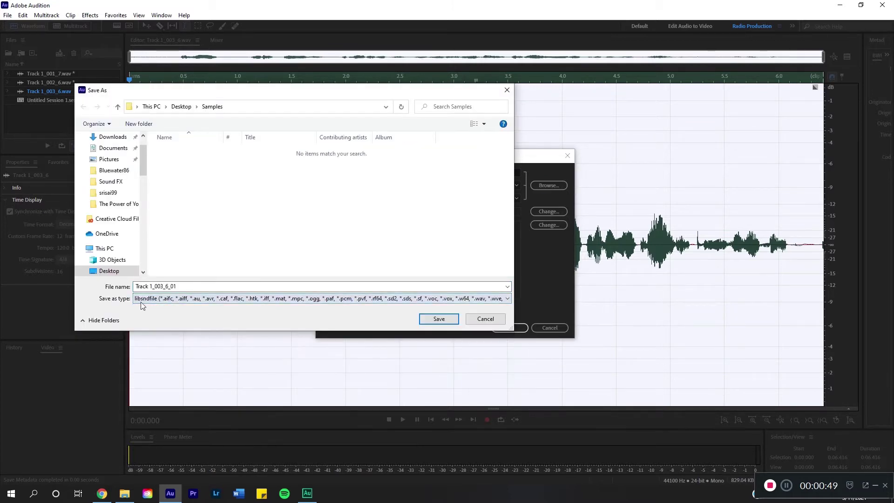
left_click(437, 319)
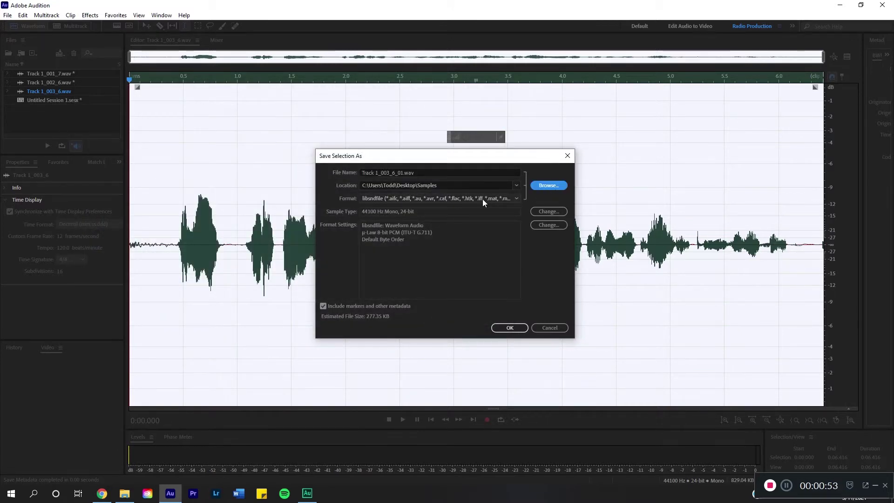
left_click(503, 199)
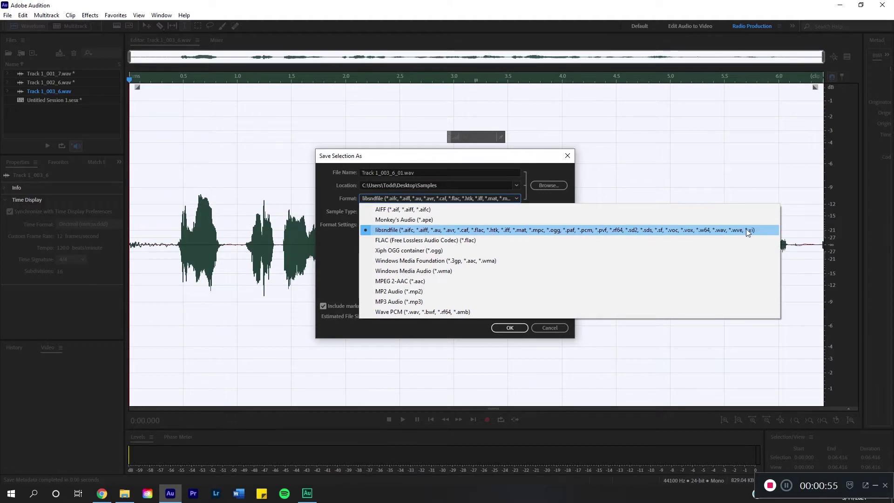
left_click(389, 234)
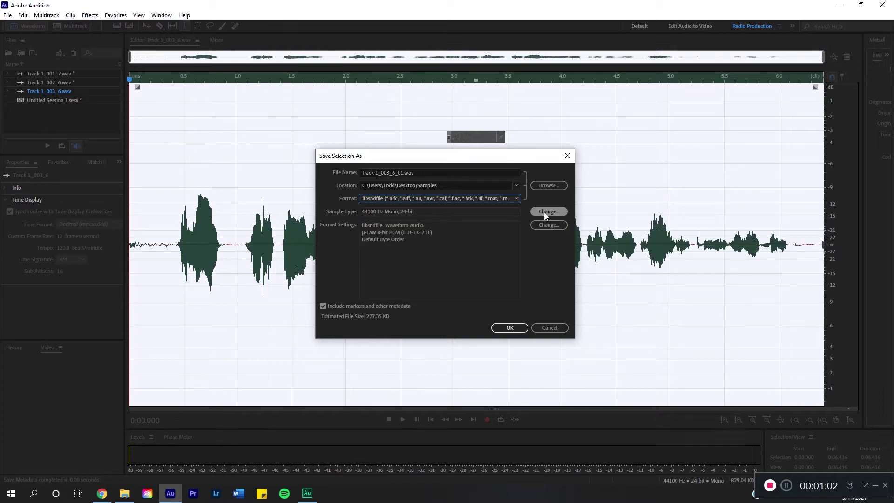
- Convert the sample type to 8000 Hz sample rate and 8-bit depth
left_click(550, 212)
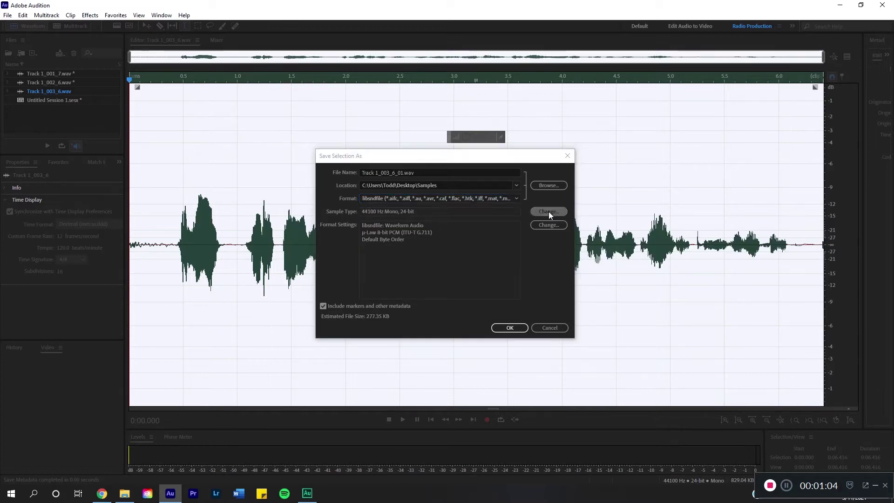
left_click(472, 146)
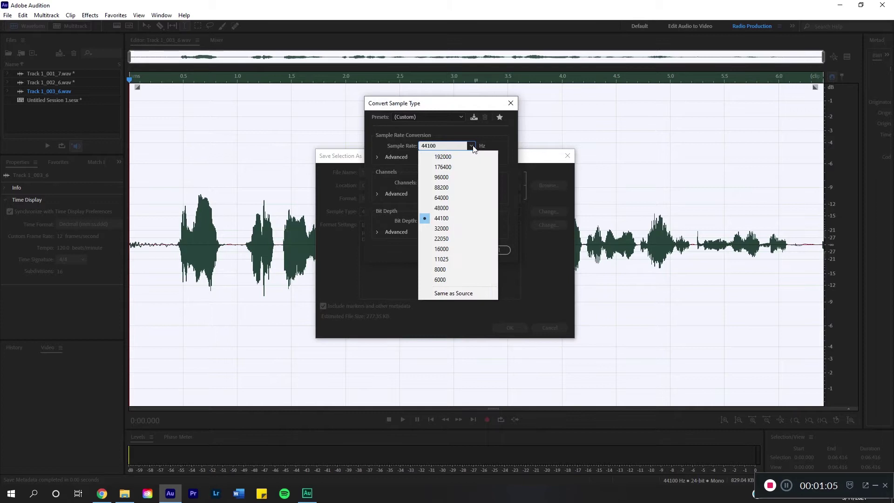
left_click(439, 269)
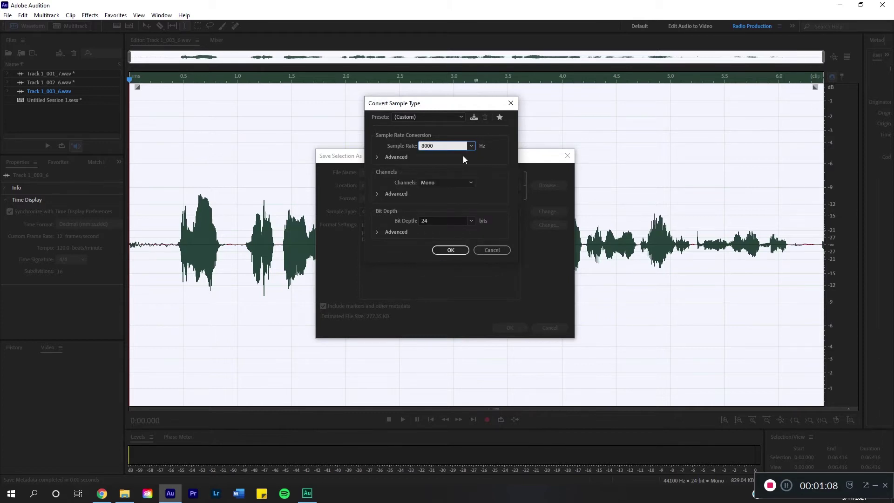
left_click(472, 220)
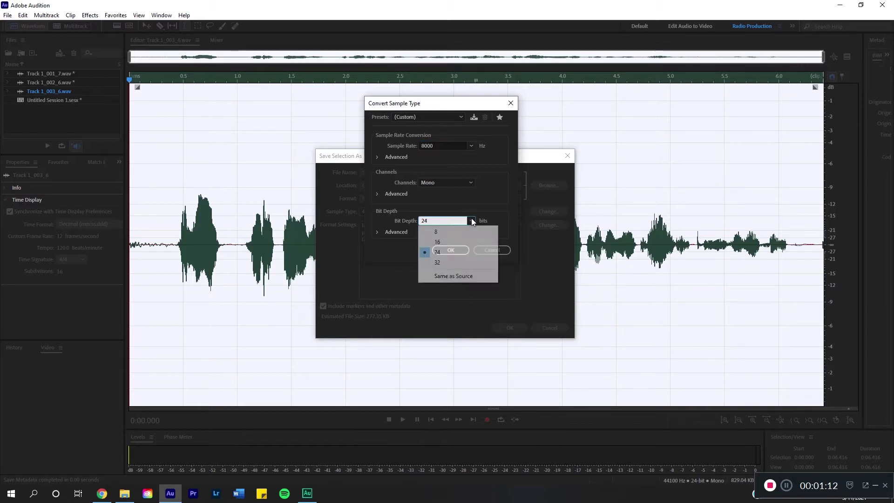
left_click(437, 232)
left_click(451, 250)
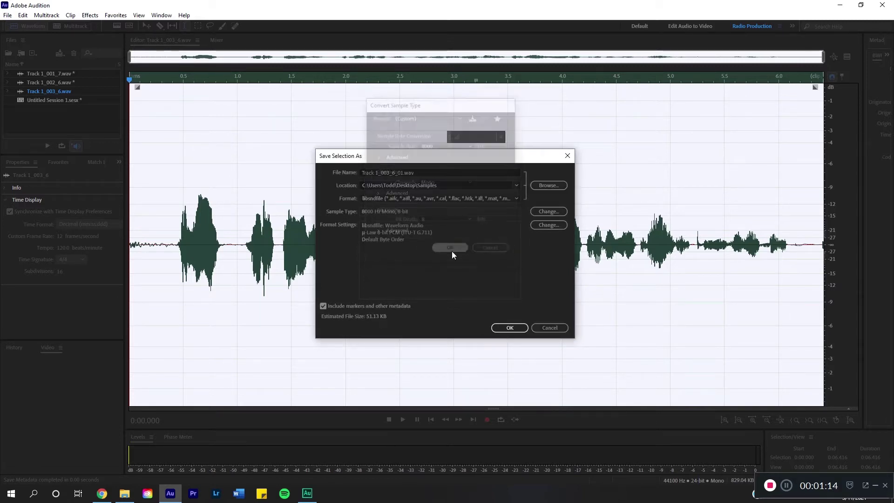
- Set the libsndfile format to Waveform Audio with μ-Law 8-bit PCM encoding
left_click(549, 224)
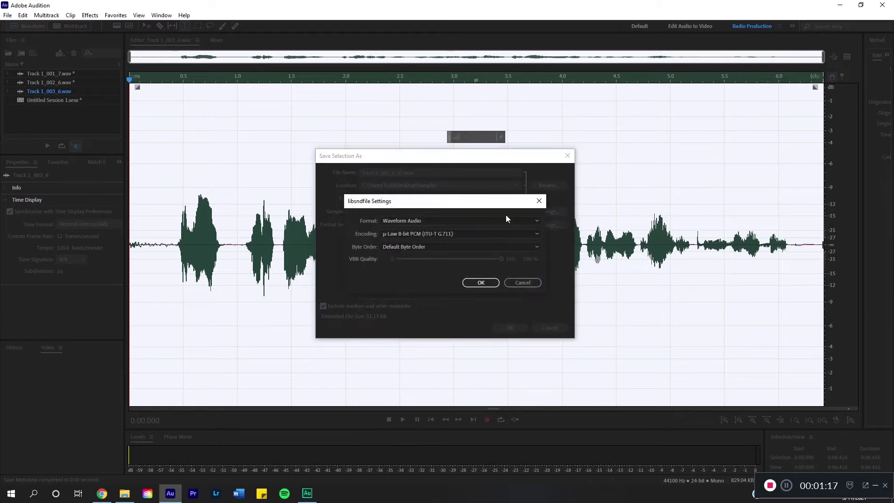
left_click(410, 221)
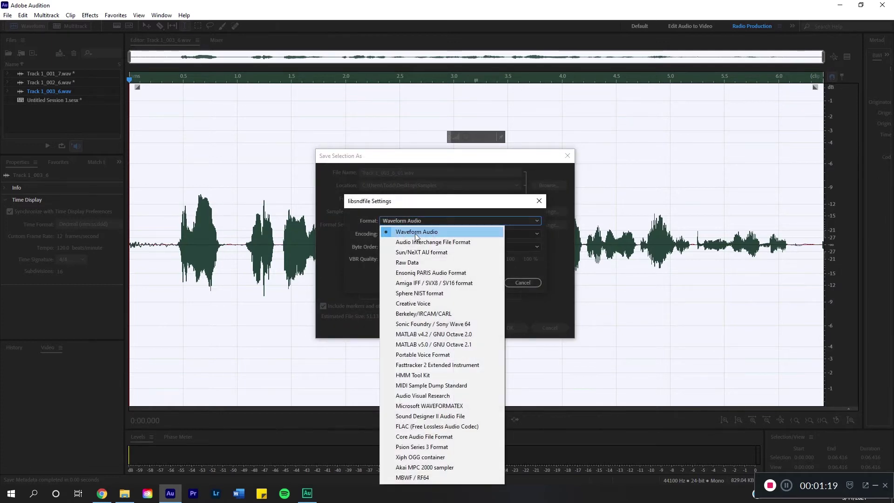
left_click(420, 234)
left_click(396, 234)
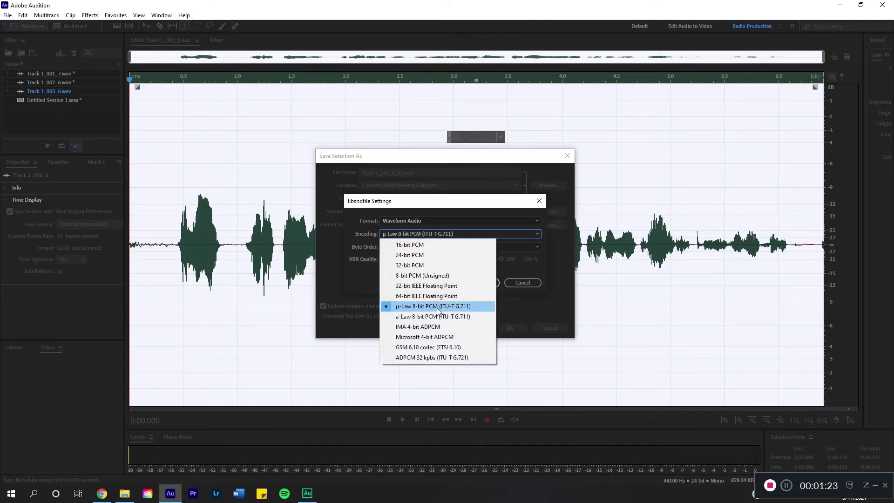
left_click(476, 307)
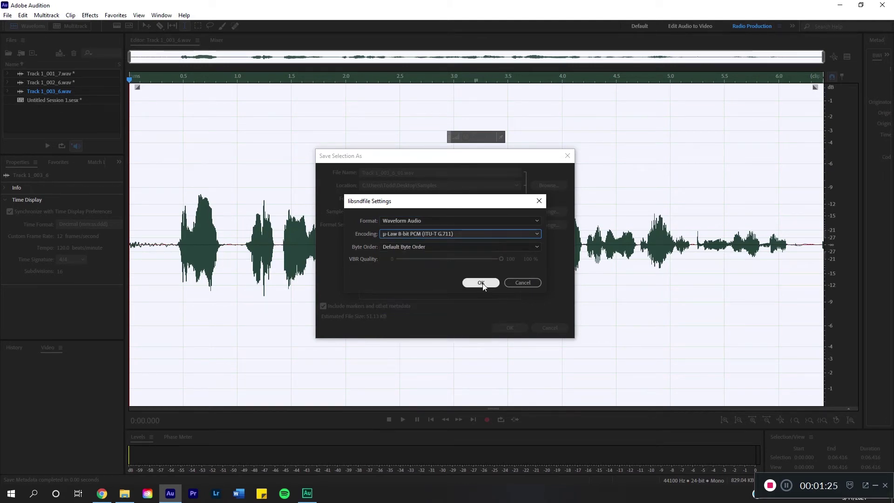
left_click(482, 284)
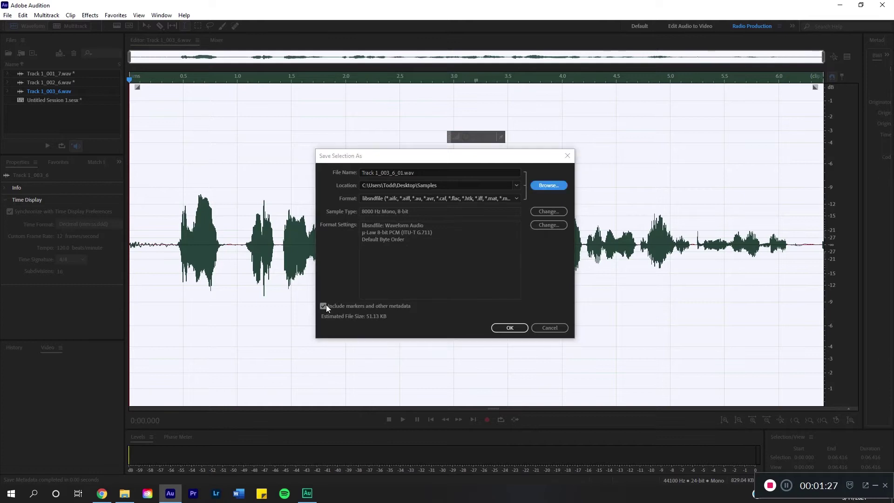
type("ULA")
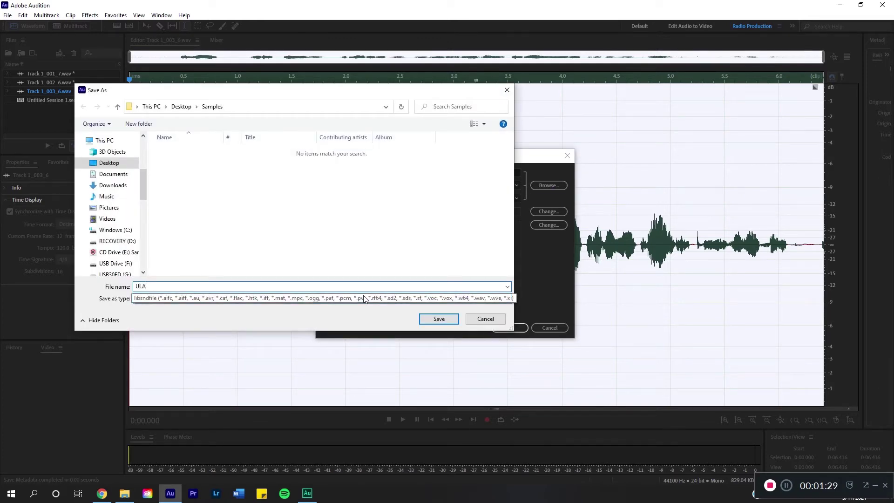
type("W SAMPLE")
- Save the selection as ULAW SAMPLE in Desktop\Samples with these settings
left_click(446, 321)
left_click(509, 328)
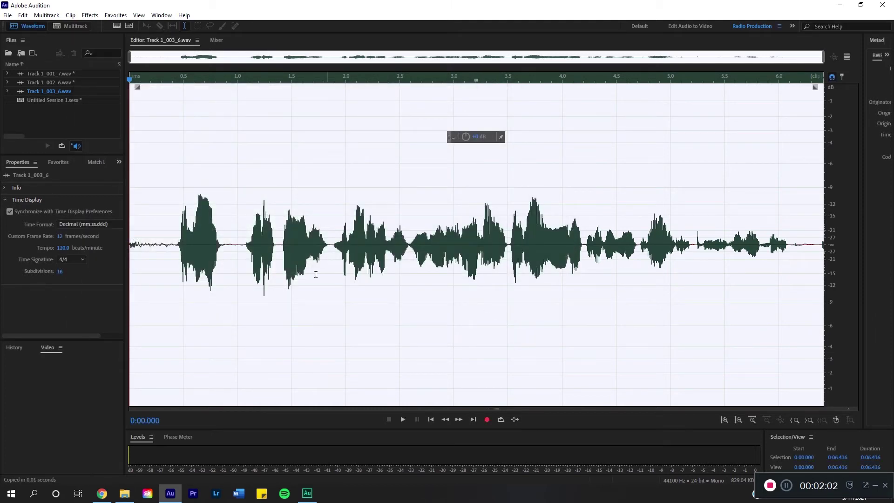
left_click(124, 493)
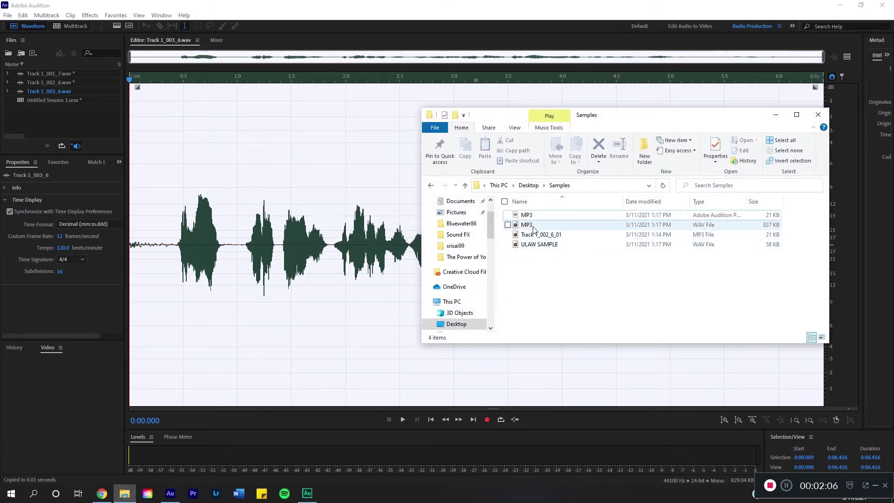
mouse_move(526, 224)
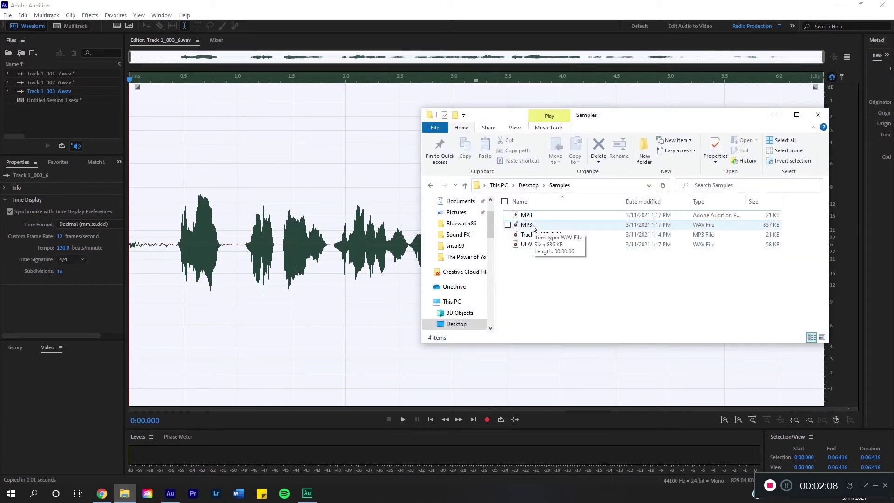
double_click(529, 225)
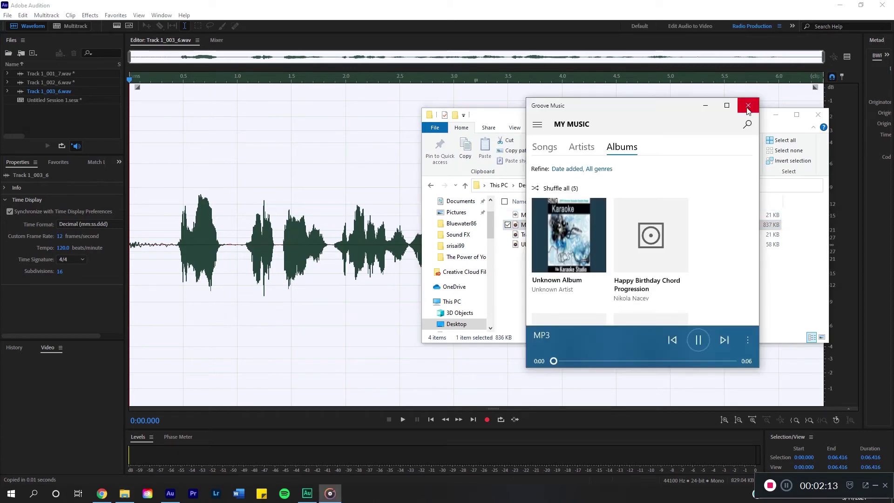
left_click(748, 106)
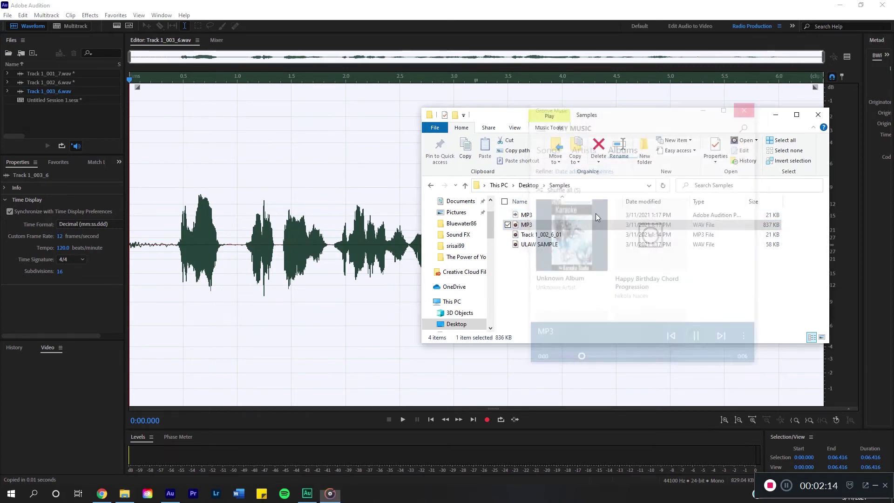
double_click(543, 246)
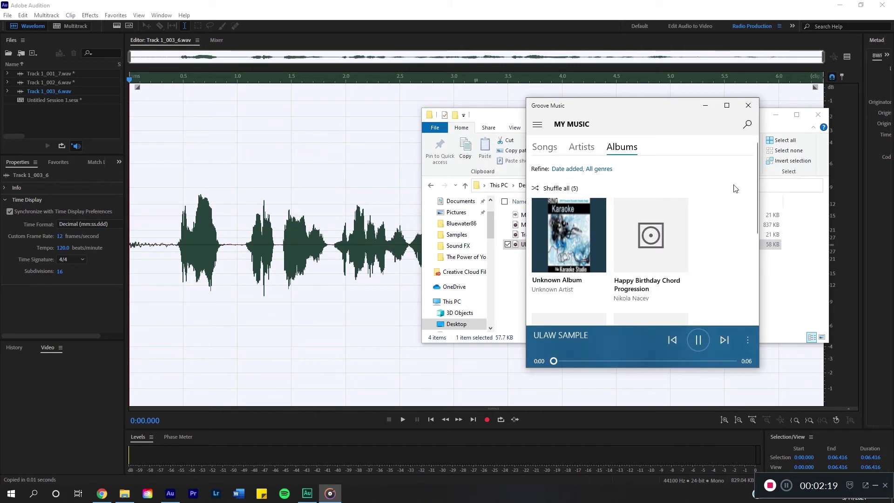
left_click(748, 105)
left_click(817, 114)
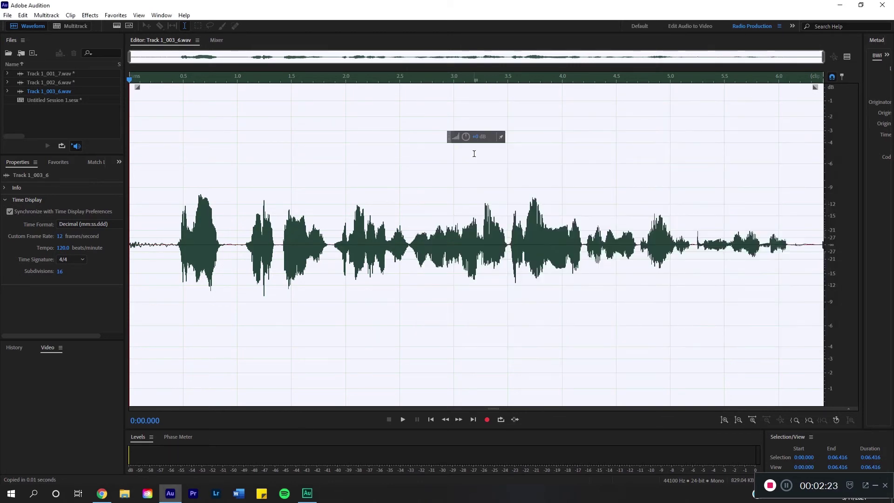